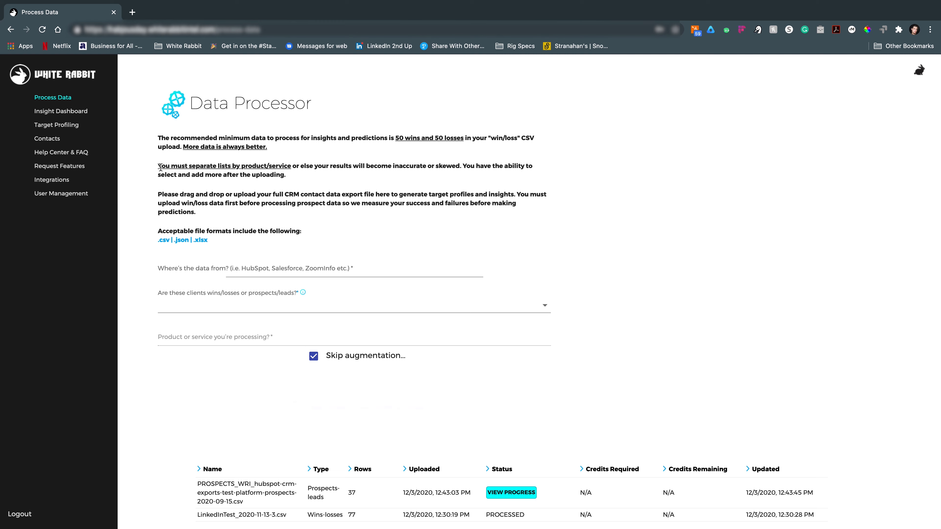
drag(162, 168, 239, 165)
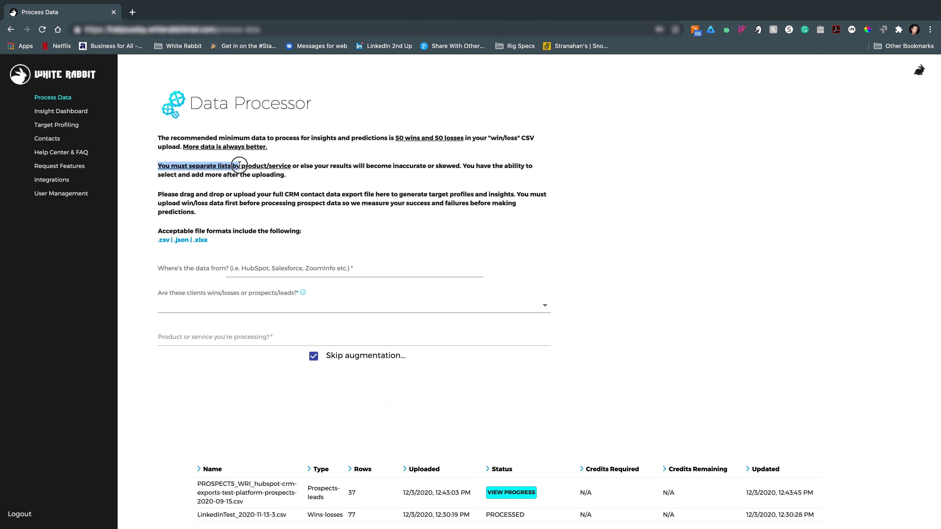
click(263, 166)
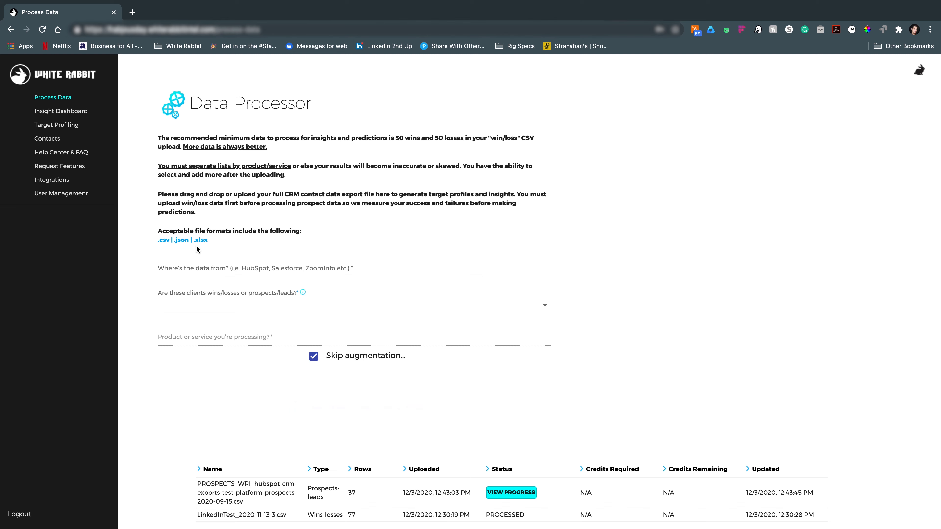
Try Close.io as a custom data source and clear the entry again
click(243, 264)
click(245, 292)
double_click(262, 269)
text(C)
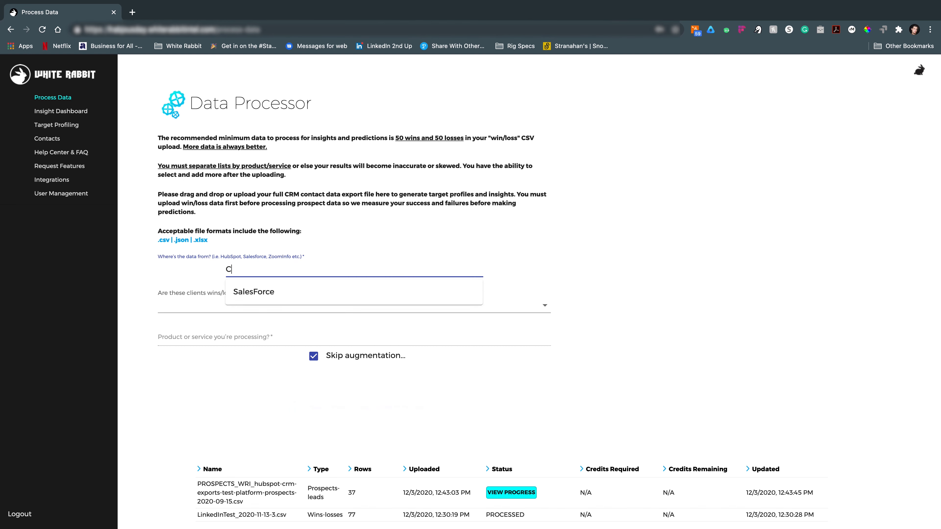
text(lose.io)
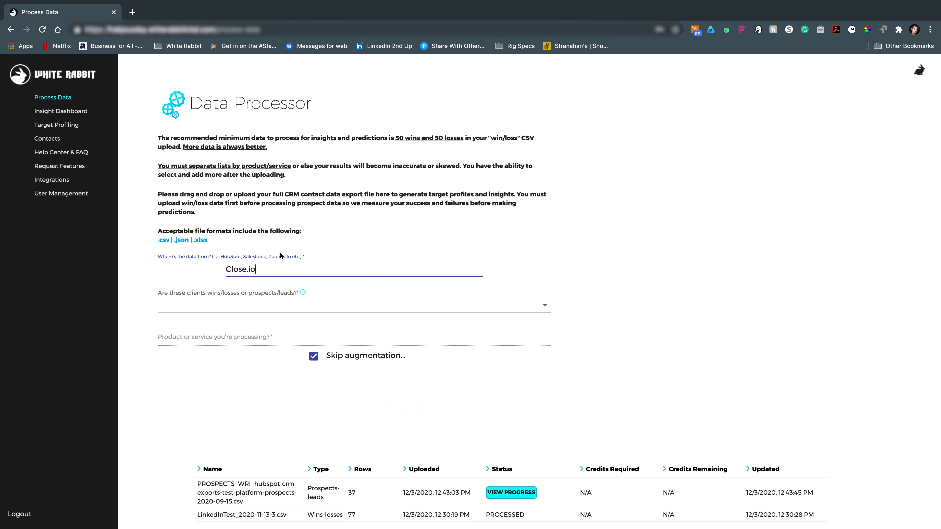
double_click(270, 273)
key(super+a)
key(BackSpace)
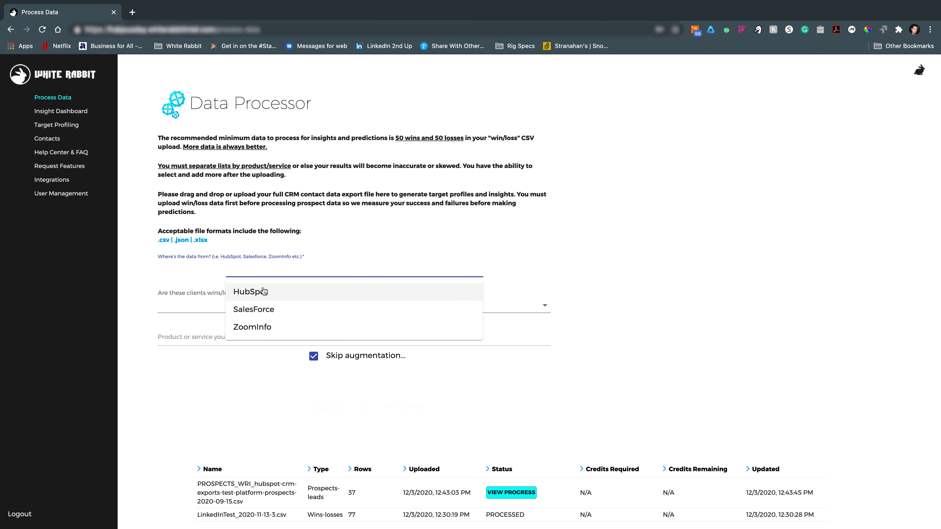
Set the data source to HubSpot and the data type to Clients Wins/Losses
click(261, 286)
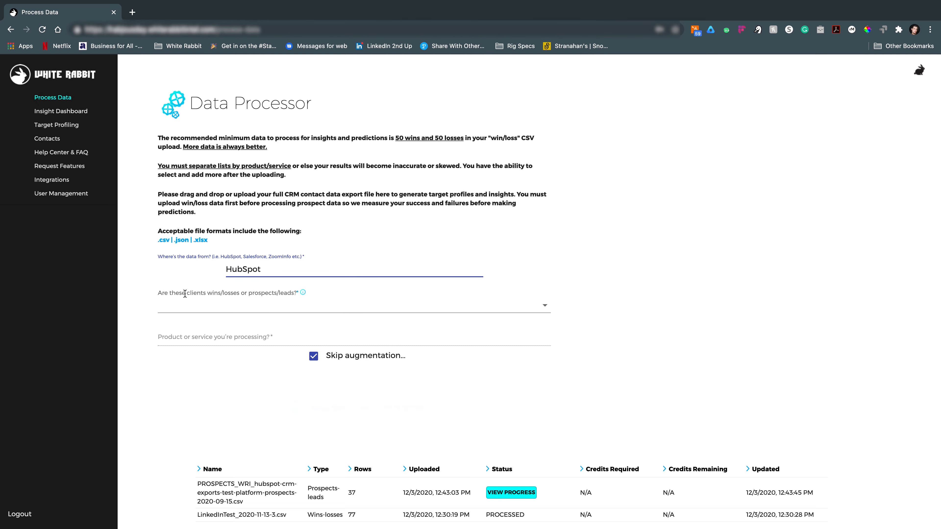
click(230, 308)
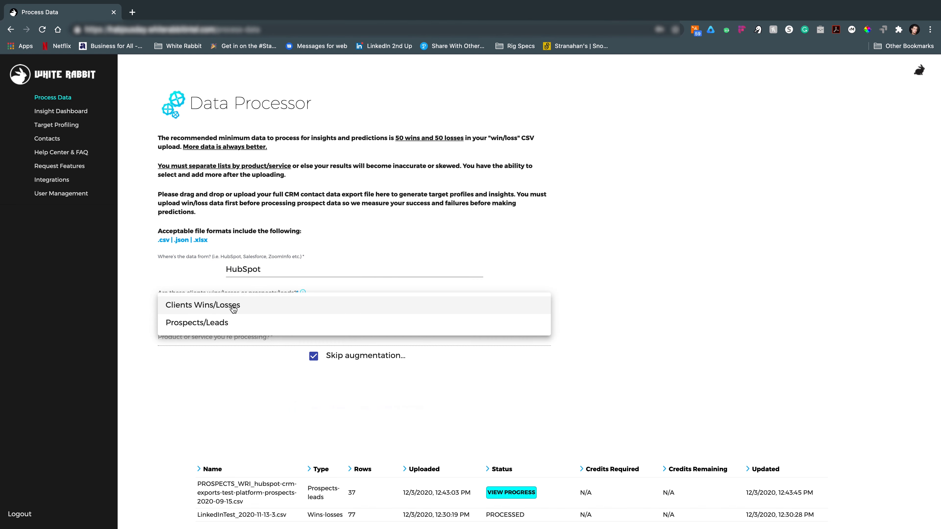
click(180, 308)
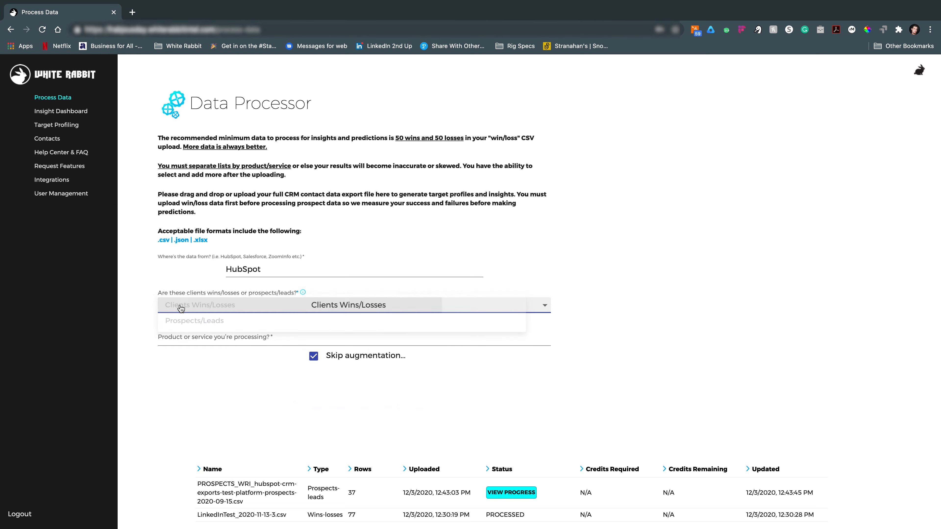
Try Platform and Premium Platform as the product or service being processed, clearing the entry again
click(265, 336)
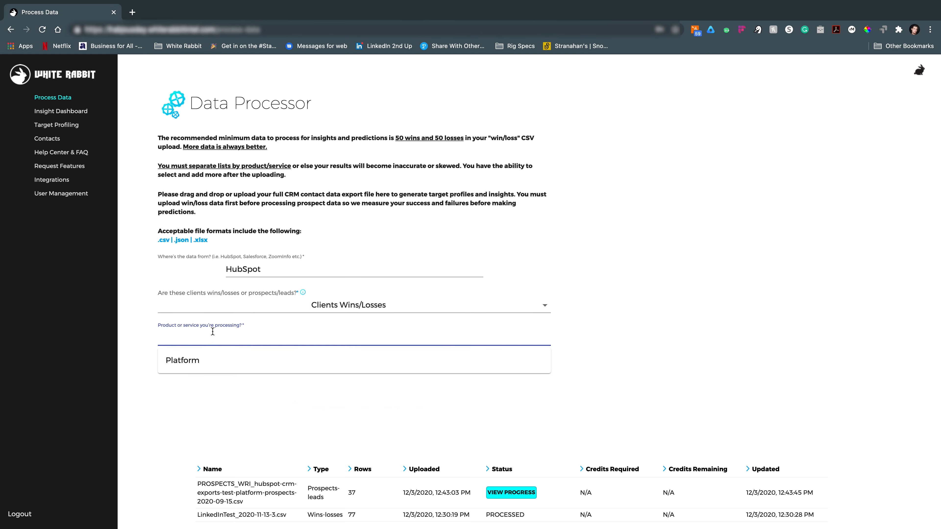
text(Platform)
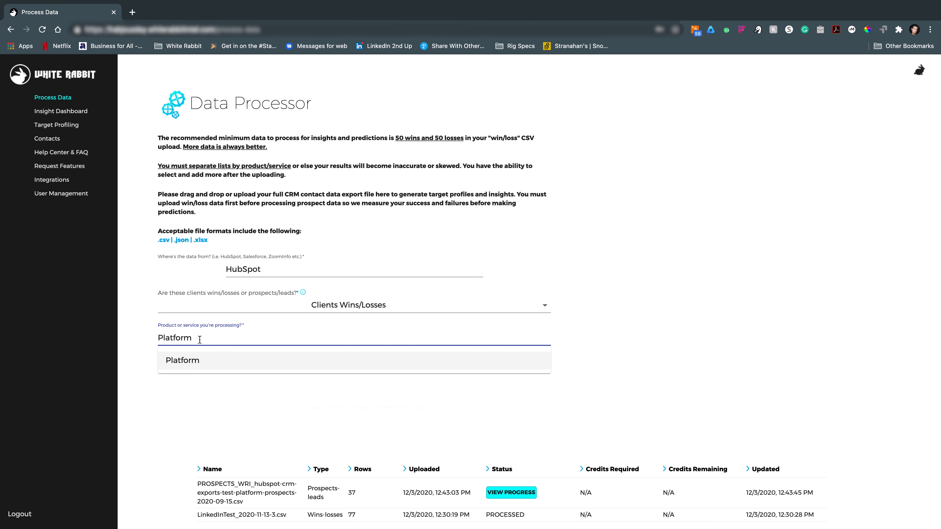
double_click(200, 340)
key(BackSpace)
text(Premium Platfor)
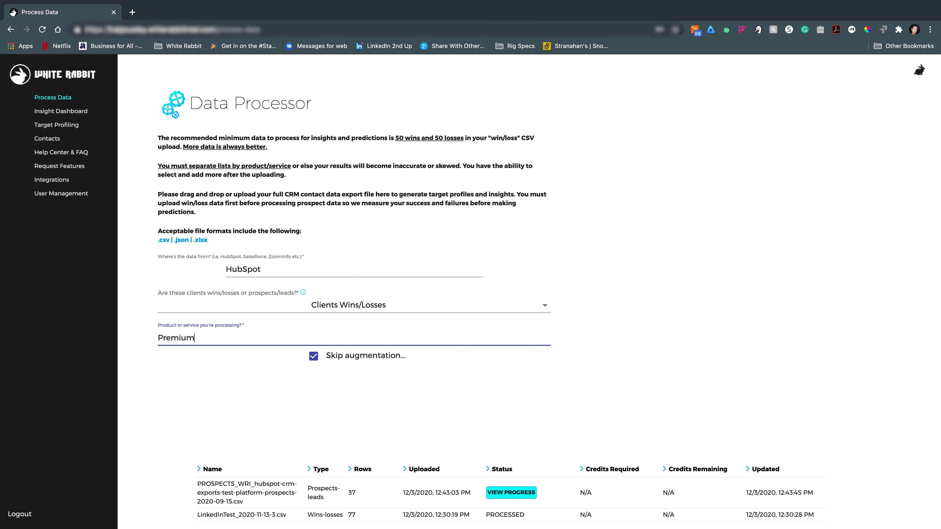
text(m)
triple_click(204, 341)
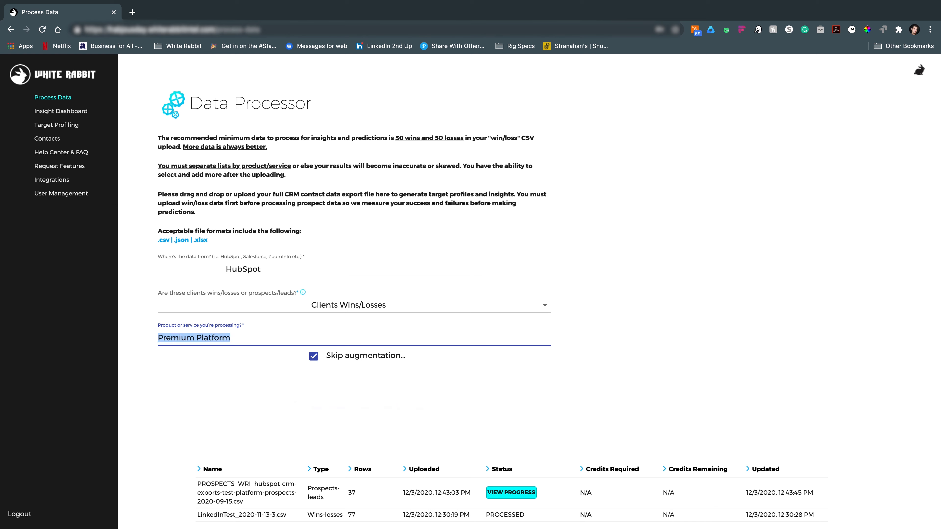
key(BackSpace)
Set the product or service to the existing Platform entry and turn off Skip augmentation
click(229, 358)
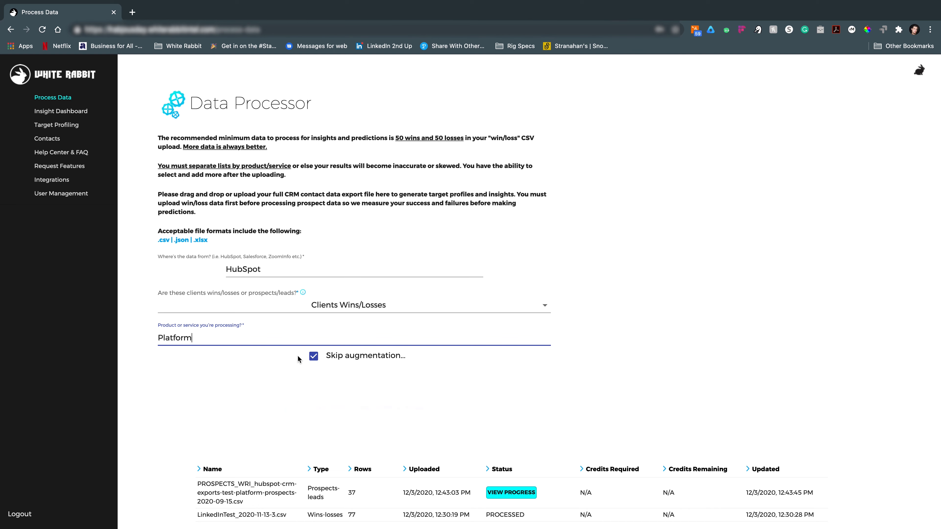
click(313, 356)
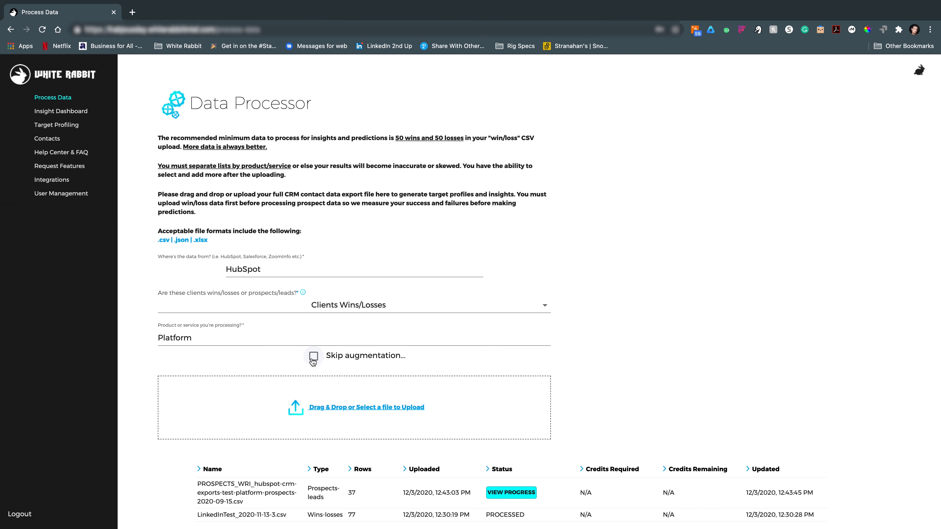
Choose LinkedInTest_2020-11-13-3.csv from the TEST DATA folder as the file to upload
click(317, 407)
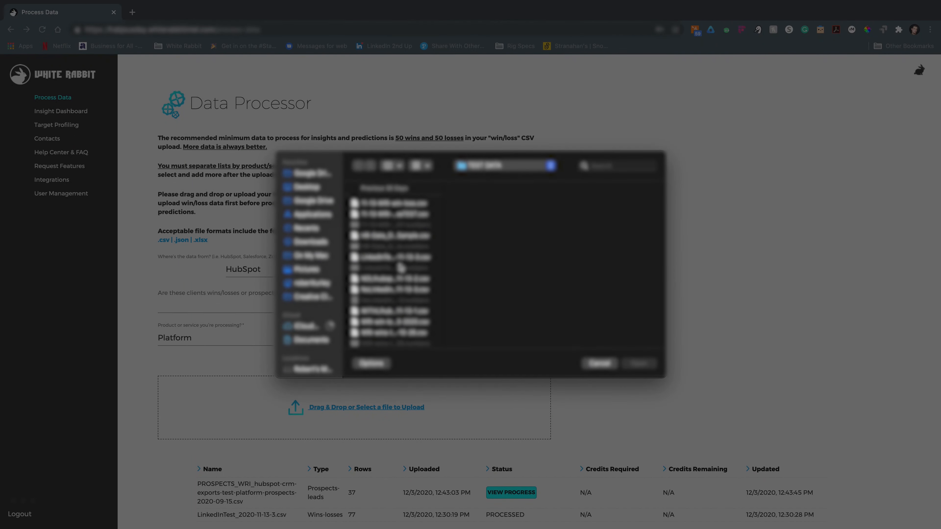
click(392, 257)
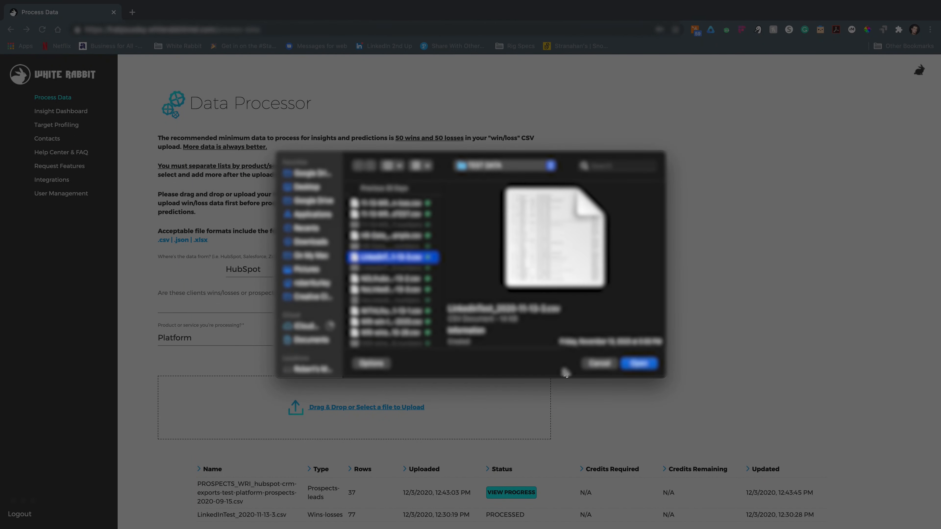
click(637, 363)
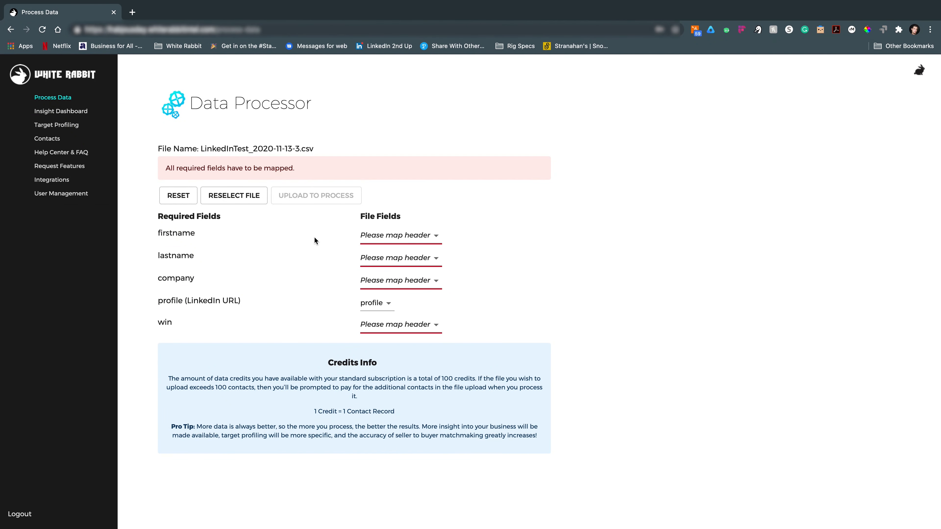
Map the required firstname field to First Name and the lastname field to Last Name
click(376, 236)
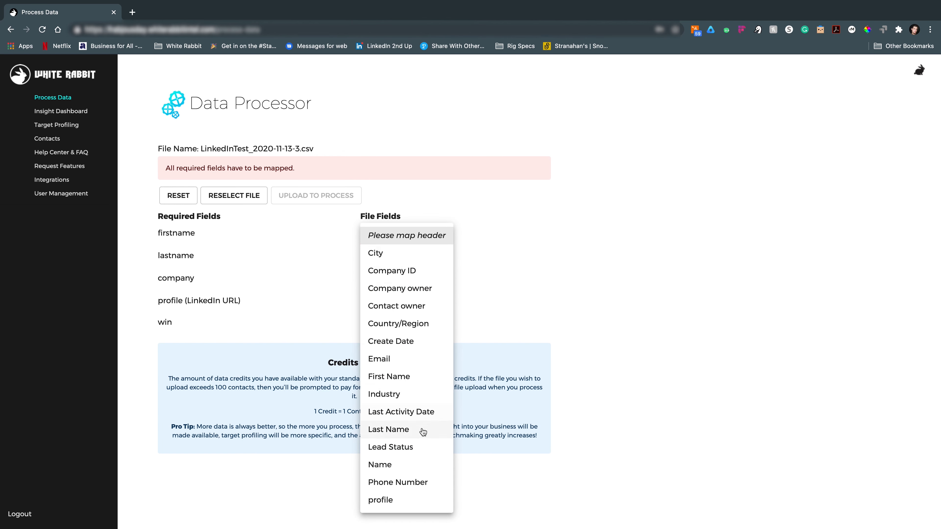
click(390, 217)
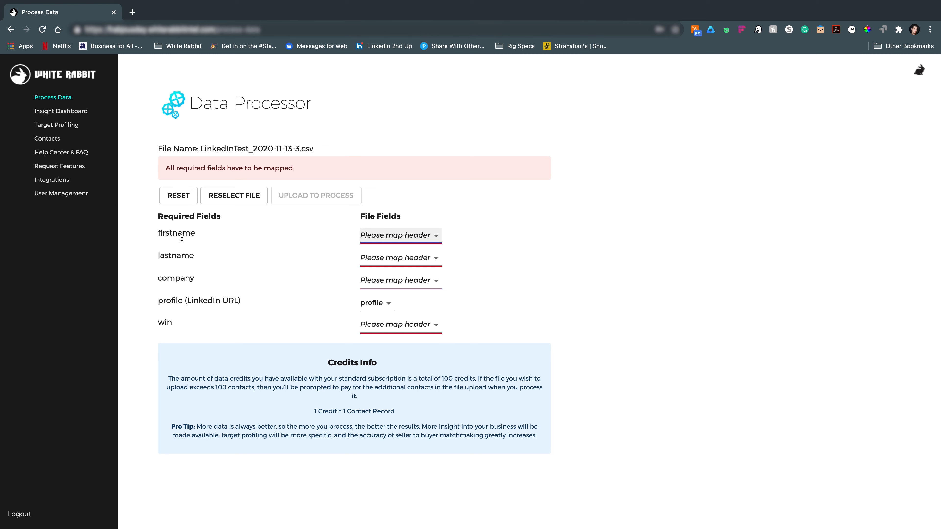
click(406, 240)
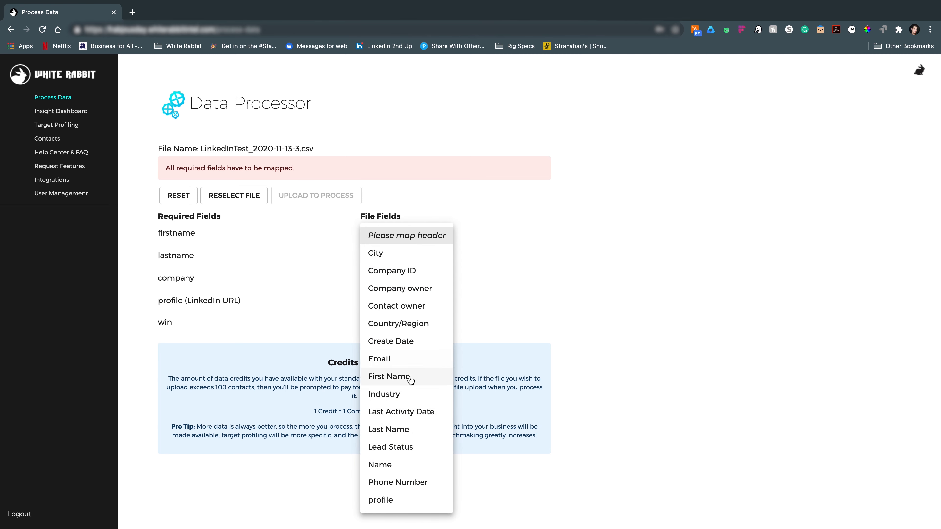
click(410, 377)
click(387, 259)
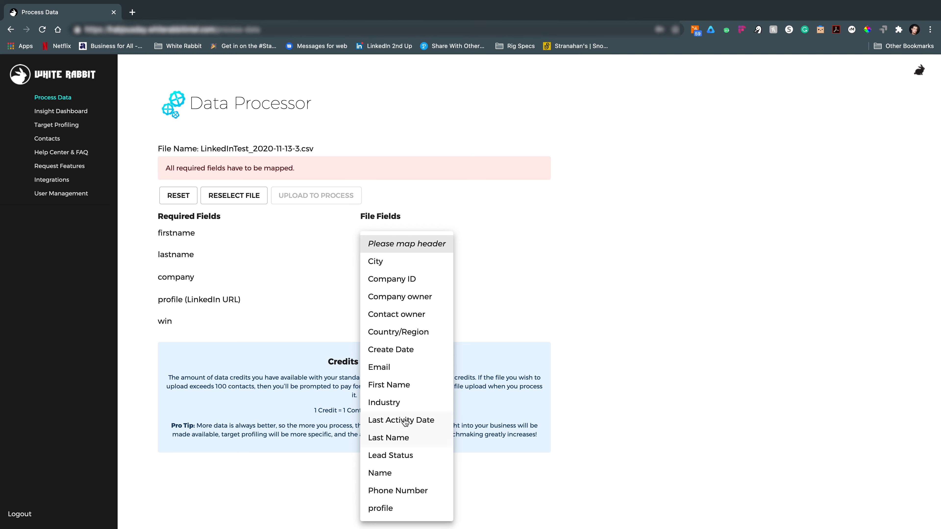
click(400, 386)
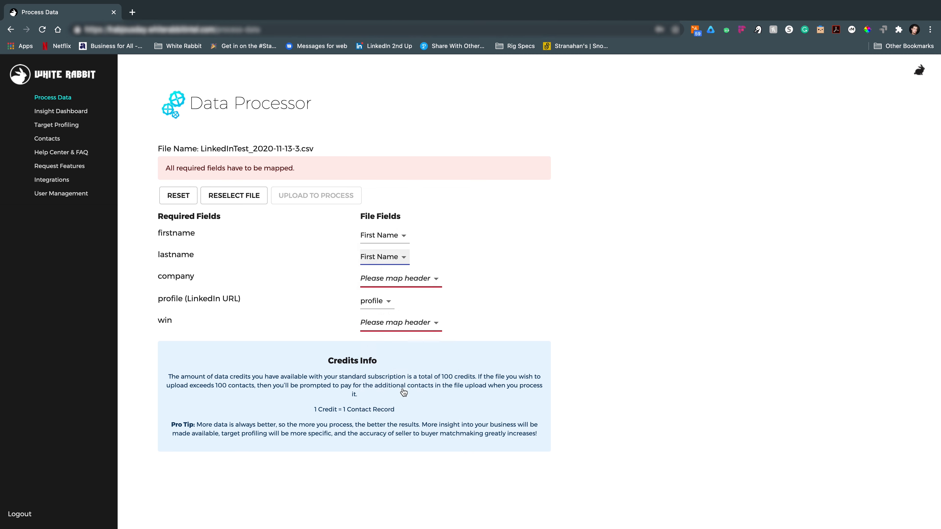
click(381, 259)
click(393, 311)
Map the required company field to Name and keep profile as the source for the LinkedIn URL
click(382, 277)
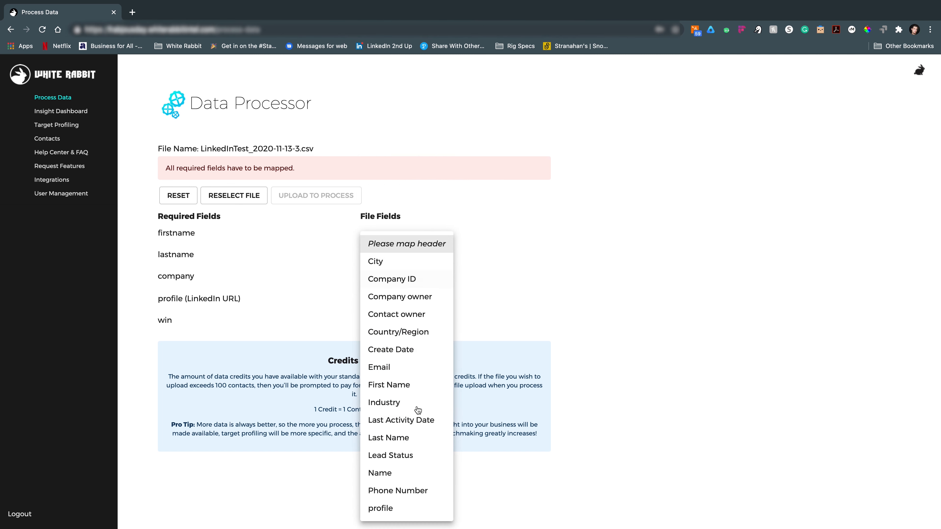
click(404, 473)
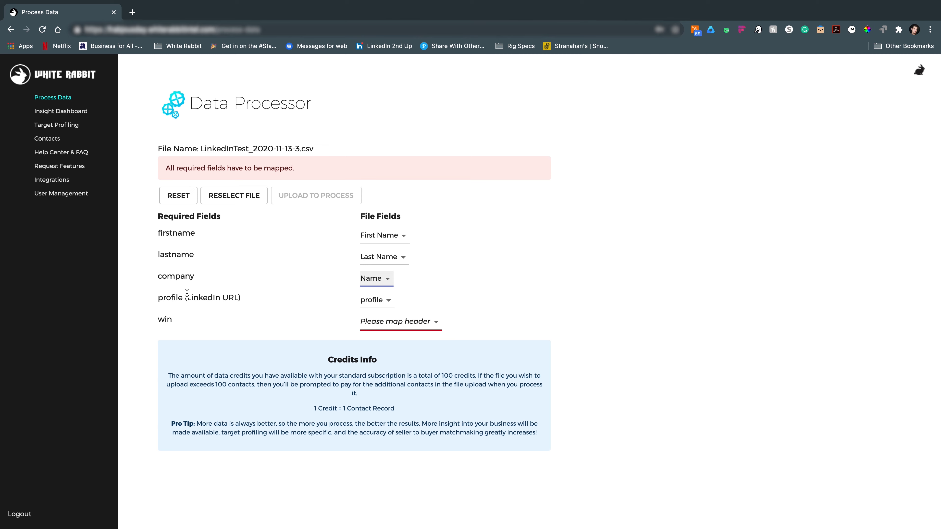
click(376, 300)
click(376, 338)
Map the win field to Lead Status with Current Customer as the win value, and upload the file for processing
click(378, 322)
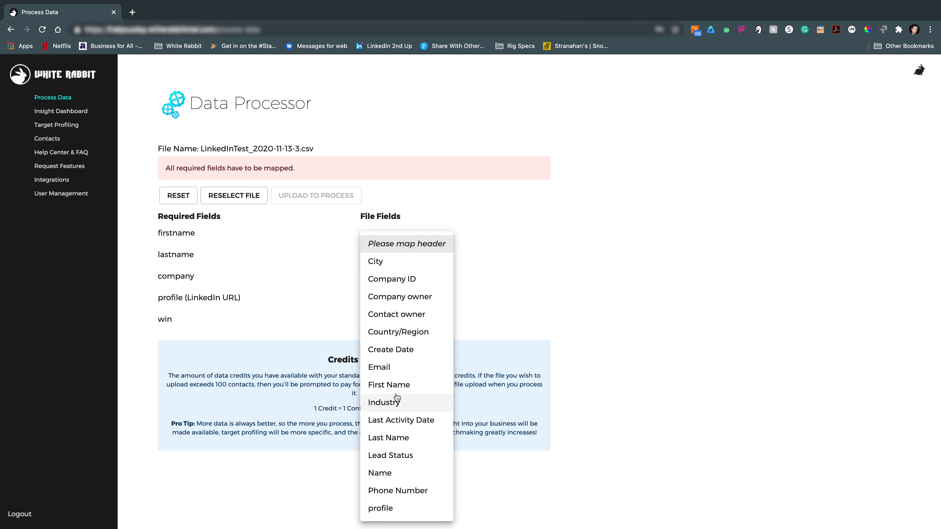
click(406, 457)
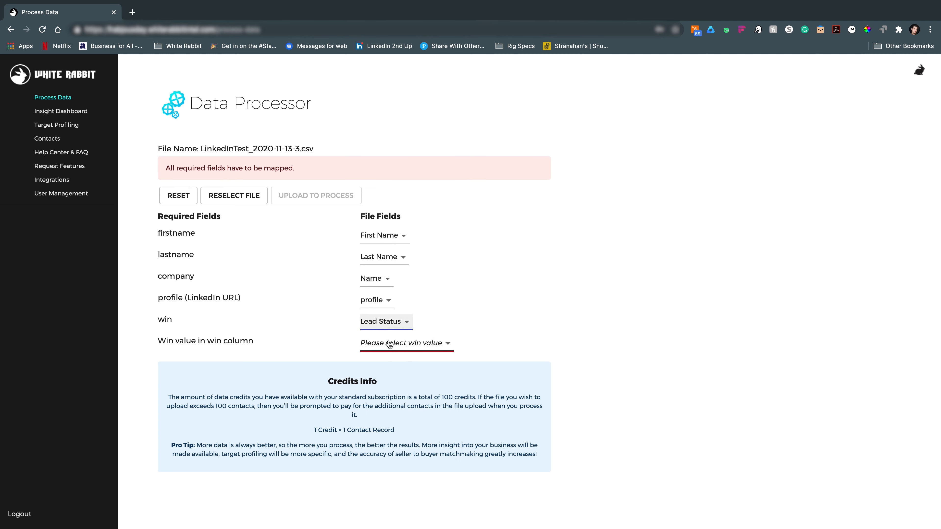
click(403, 344)
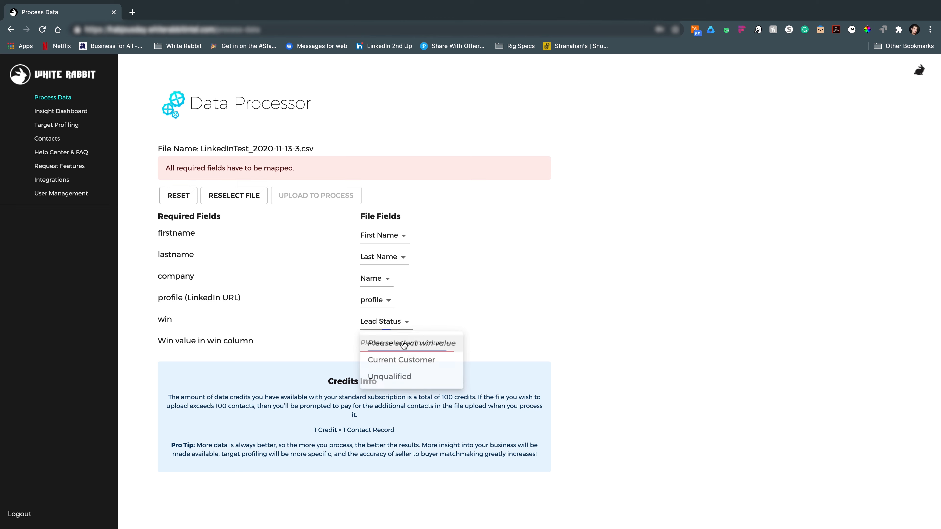
click(389, 363)
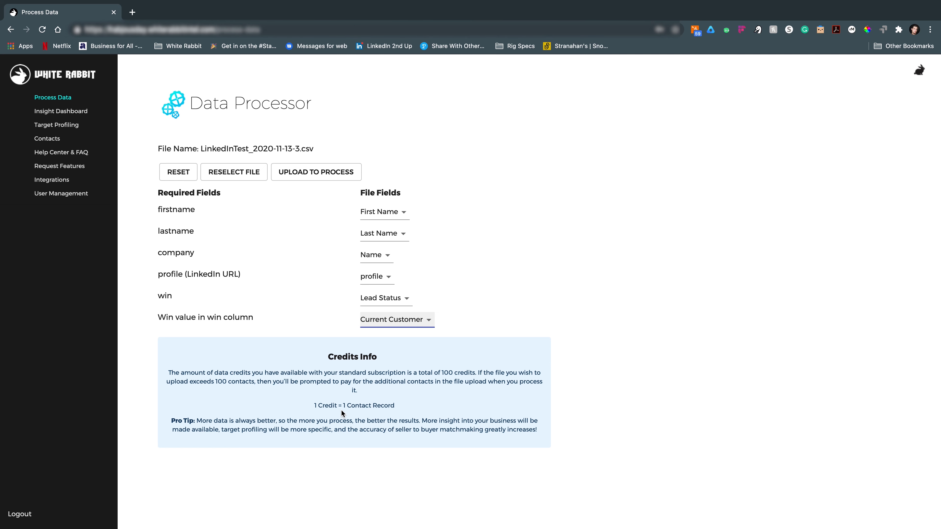
click(327, 174)
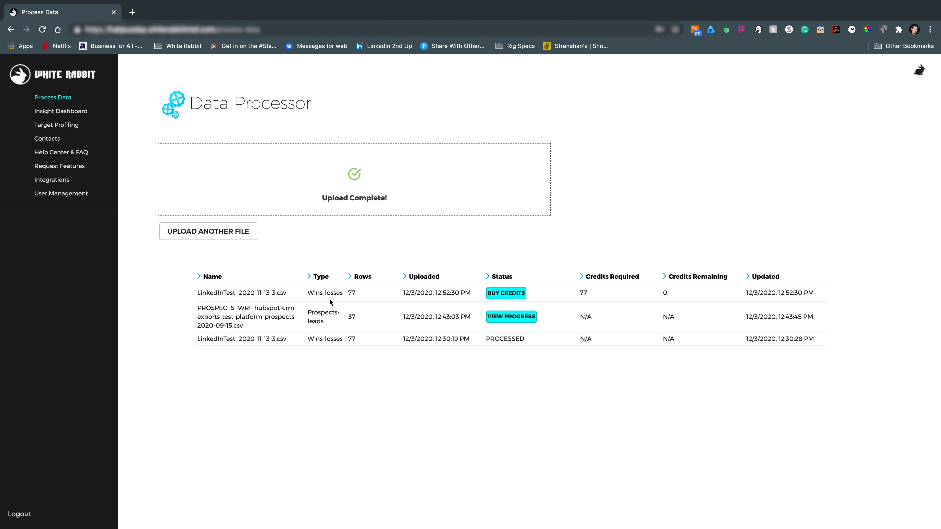
Buy credits for all 77 client records of the newly uploaded file, accepting the $66.99 charge
click(498, 294)
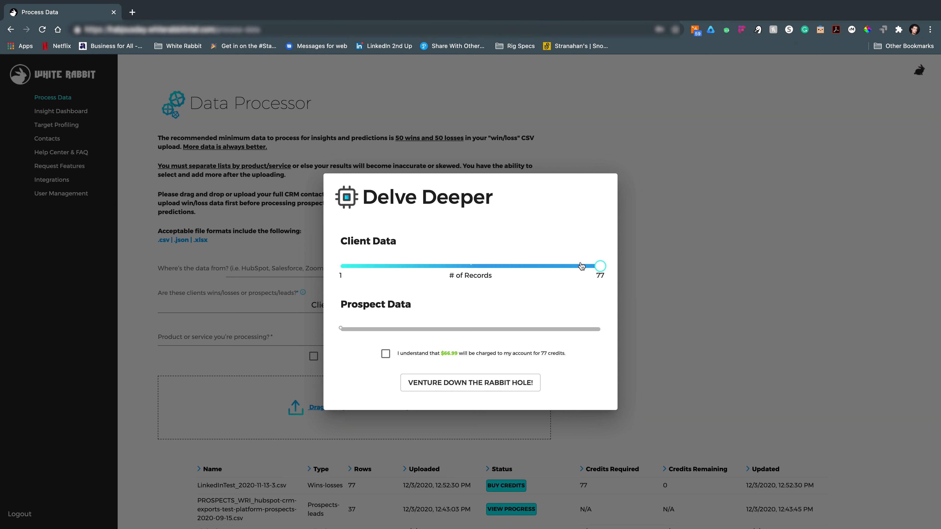
mouse_move(597, 267)
mouse_down()
mouse_move(383, 267)
mouse_move(606, 265)
mouse_up()
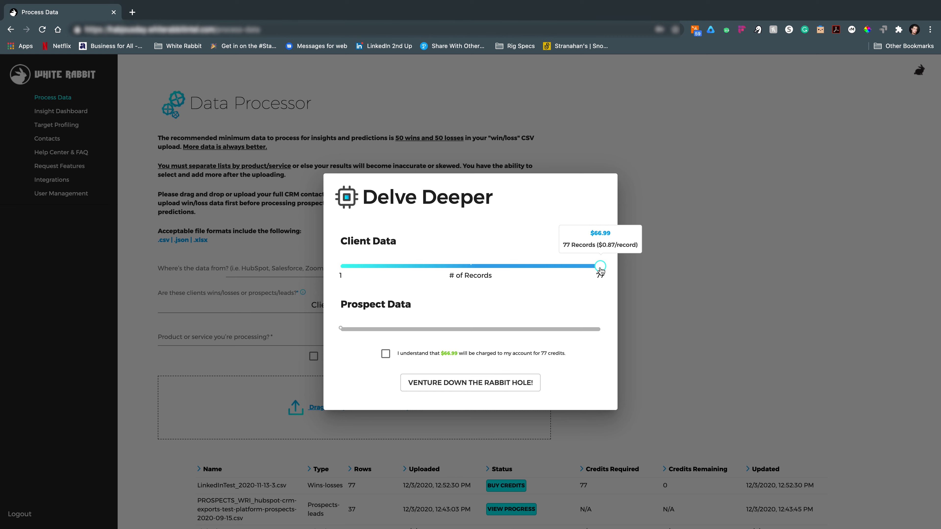
click(386, 354)
click(430, 382)
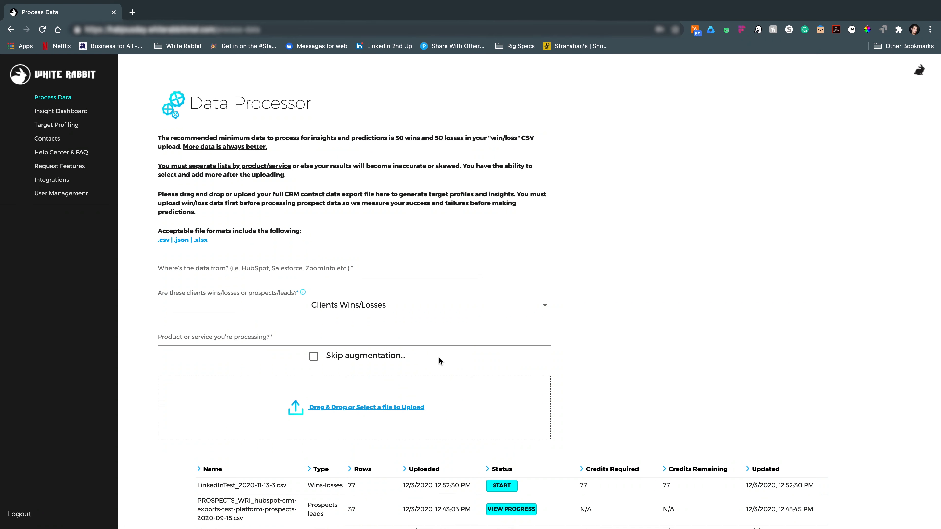
Start processing the newly uploaded LinkedInTest_2020-11-13-3.csv and open the Insight Dashboard
scroll(445, 407, down, 1)
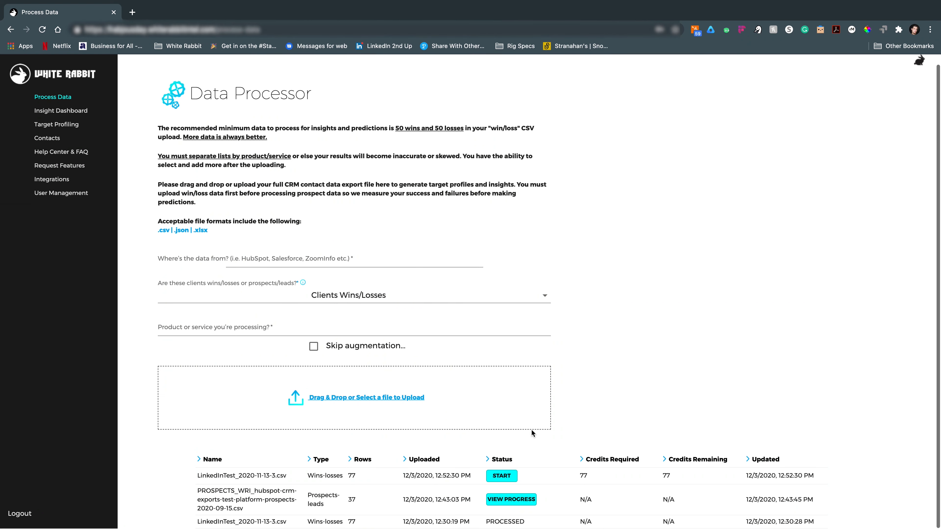
click(502, 477)
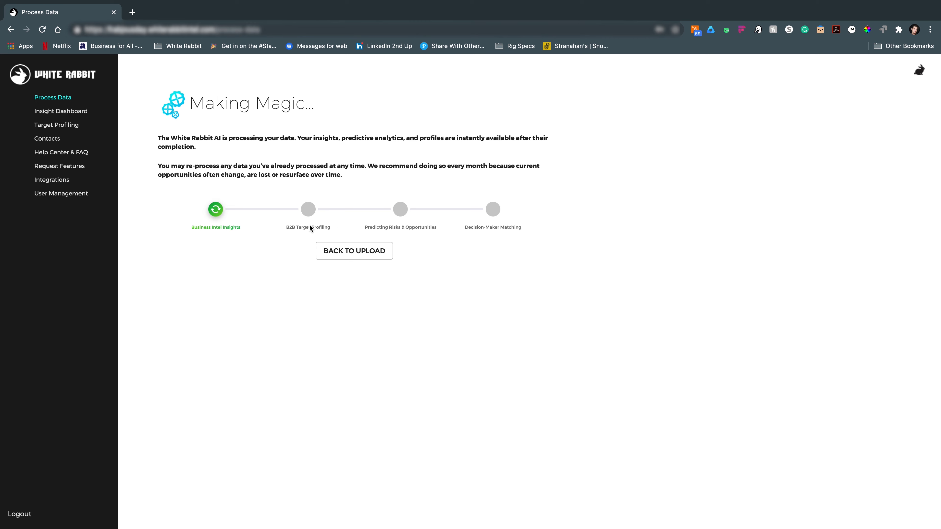
click(60, 112)
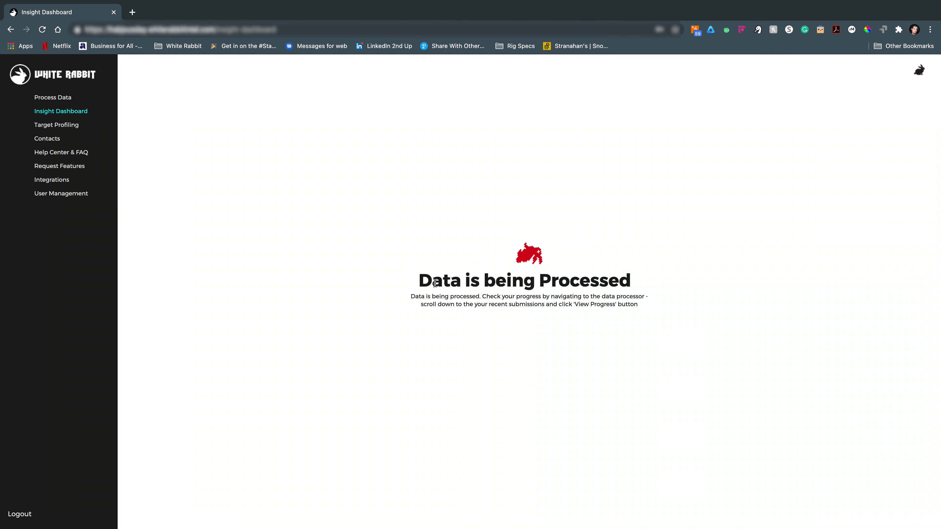
Check the processing progress of the newest LinkedInTest_2020-11-13-3.csv submission and view the Insight Dashboard
drag(423, 282, 631, 280)
click(56, 101)
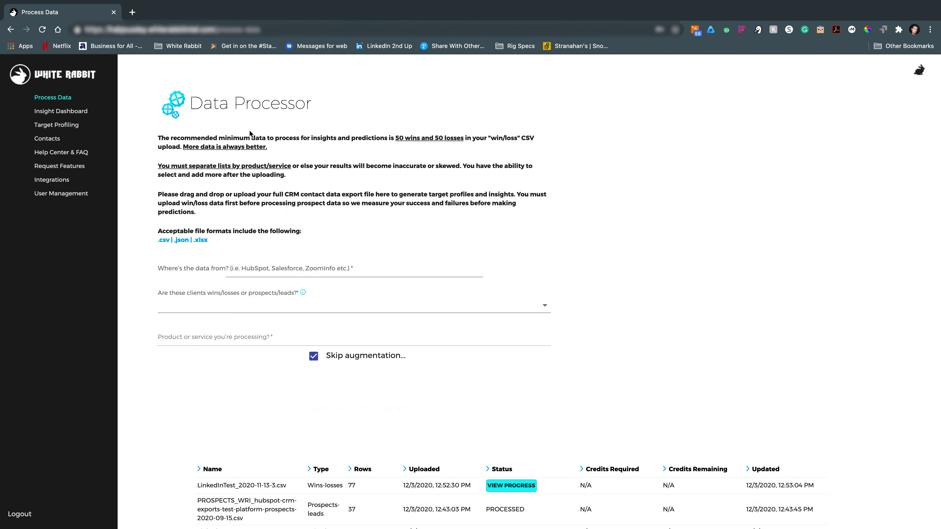
click(523, 484)
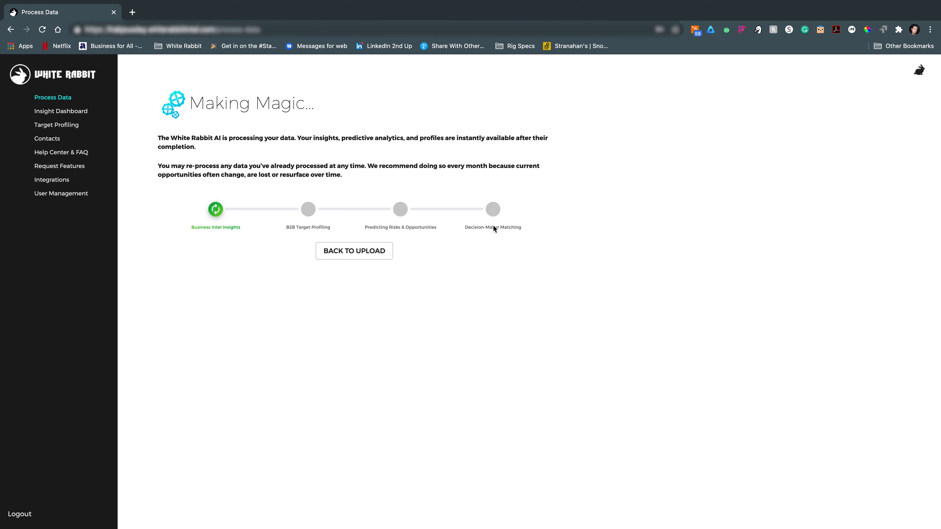
click(67, 110)
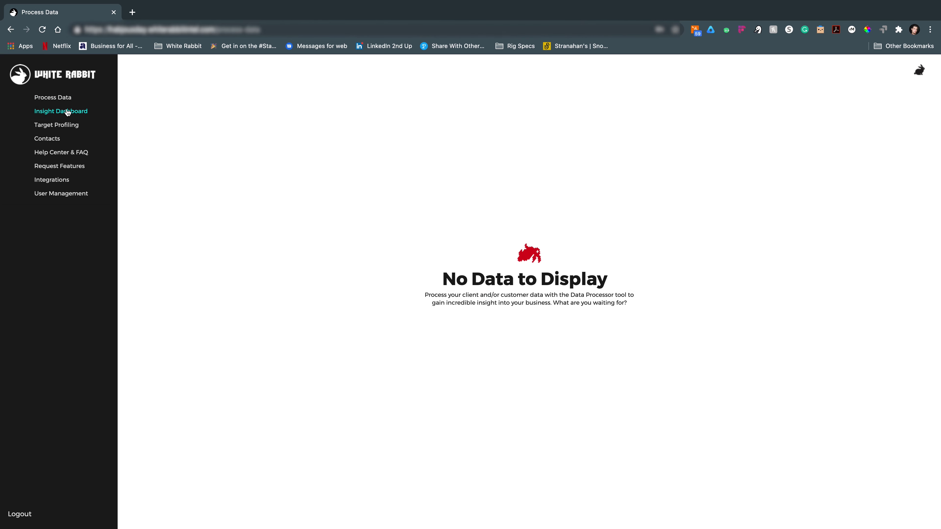
Set up a new data upload with ZoomInfo as the source, Prospects/Leads as the type and Platform as the product
click(61, 102)
click(313, 266)
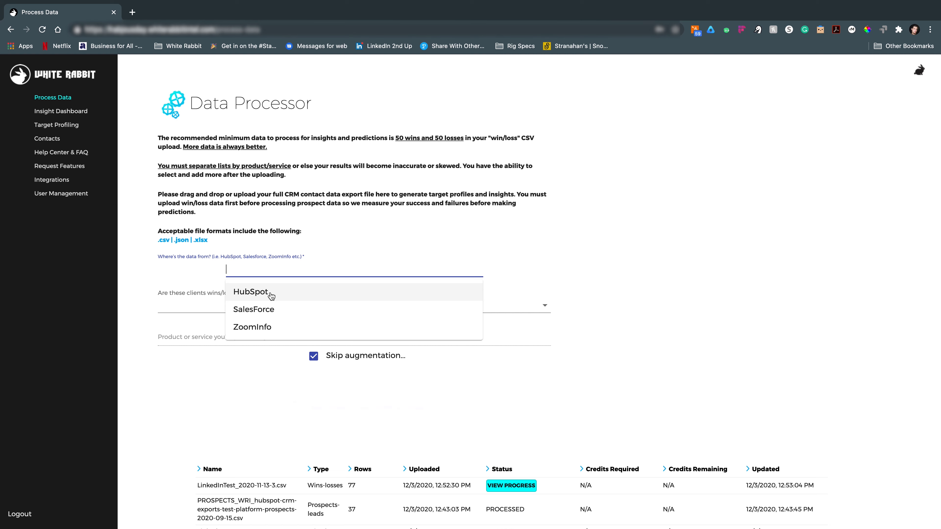
click(266, 326)
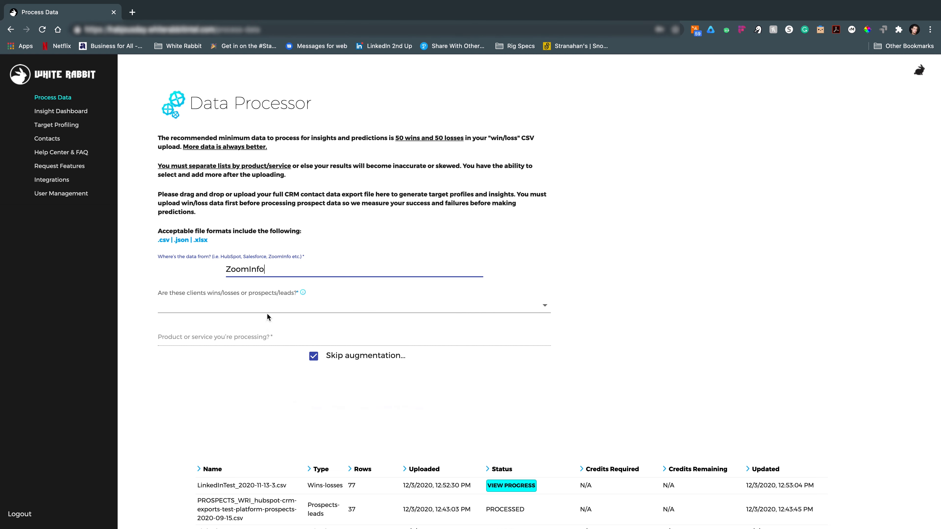
click(251, 309)
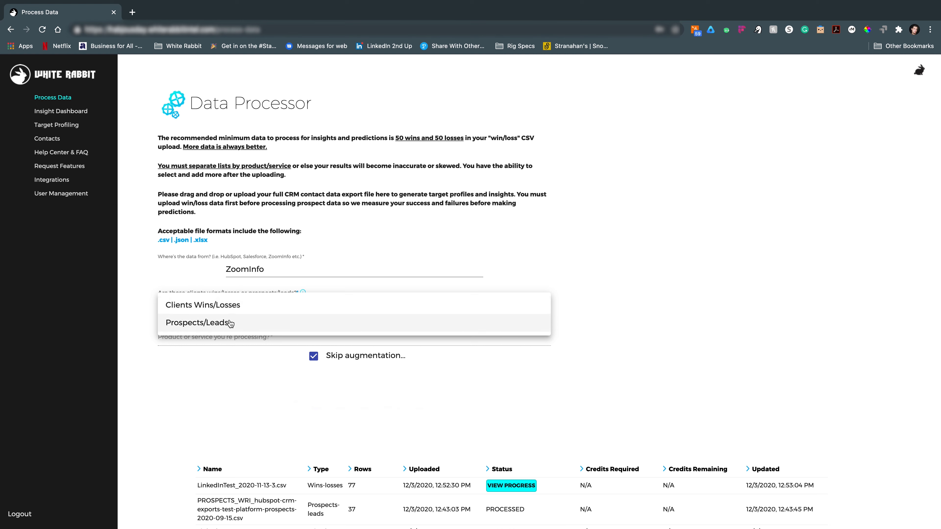
click(215, 323)
click(219, 340)
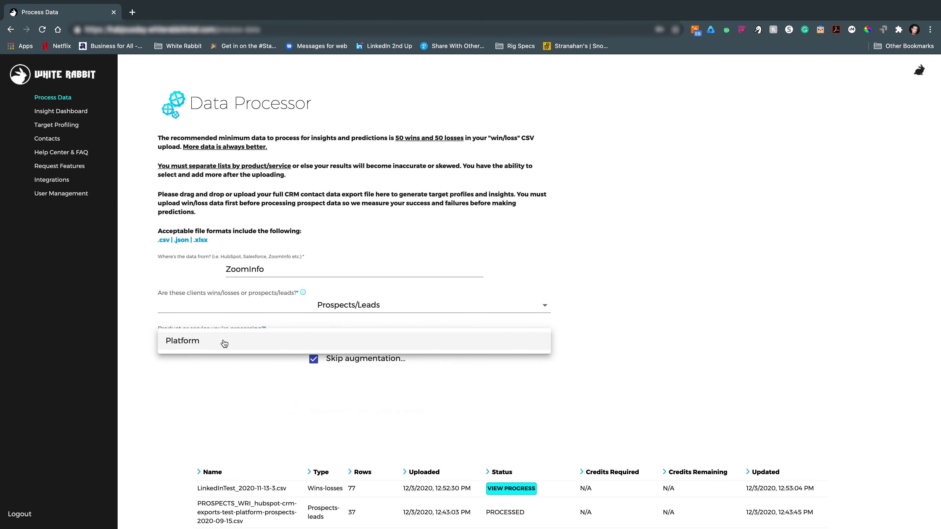
click(209, 342)
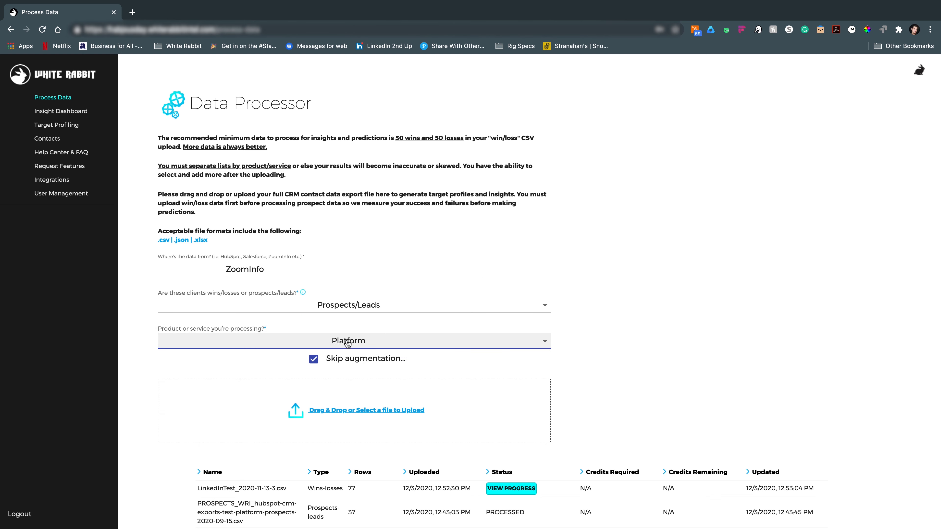
Turn off Skip augmentation and load the file 11-13-WRI-win-lossTEST.csv for field mapping
click(314, 359)
click(314, 362)
scroll(333, 371, down, 1)
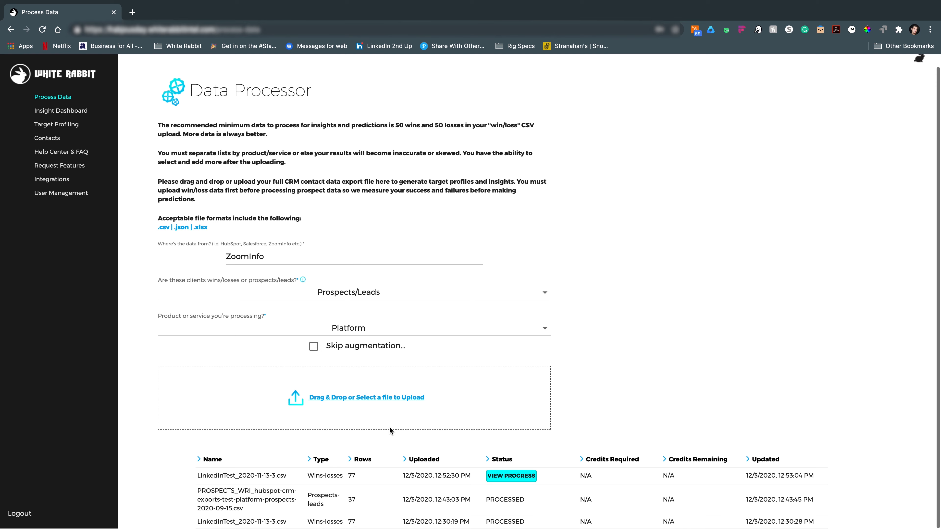
click(396, 396)
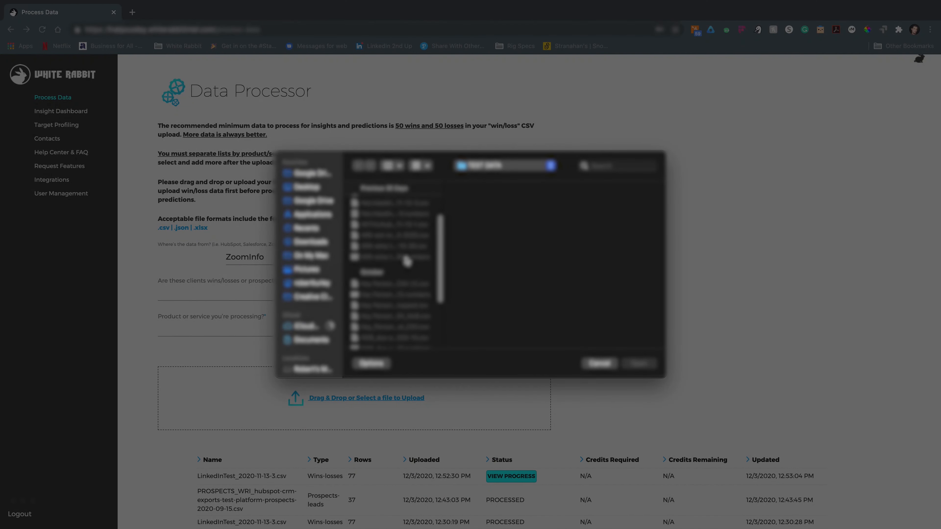
click(393, 214)
click(637, 364)
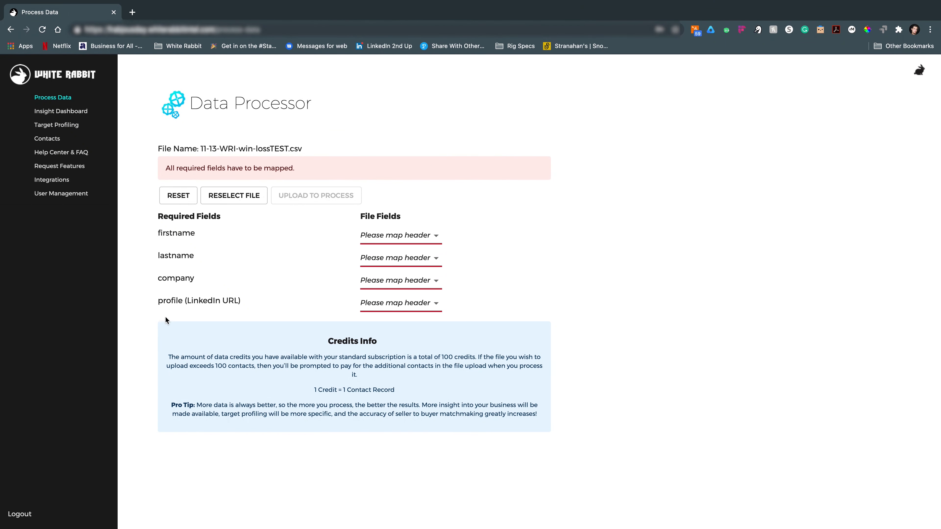
Open the file header choices for the required firstname field
click(419, 239)
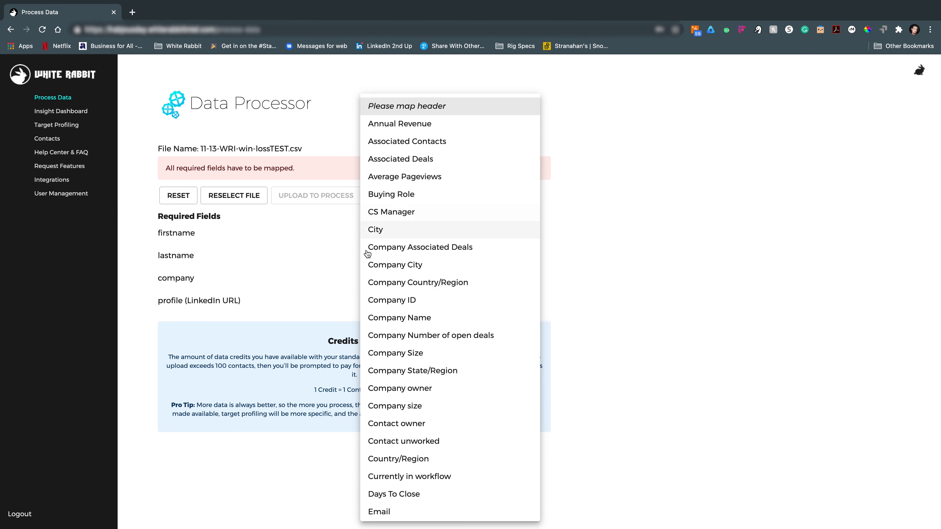